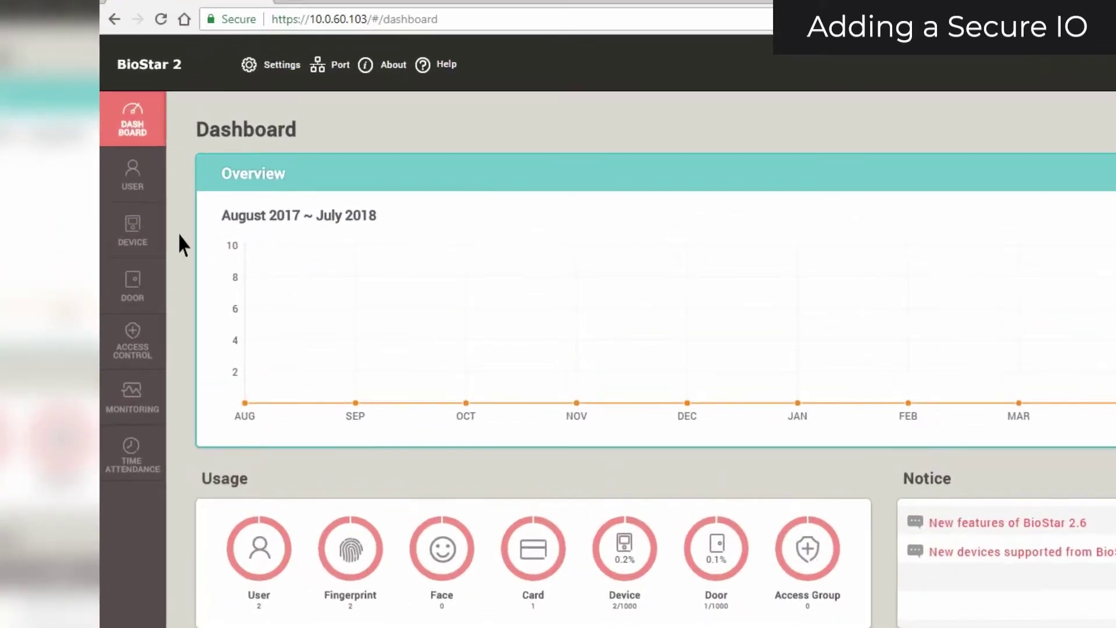
{"action": "left_click", "coordinate": [133, 230]}
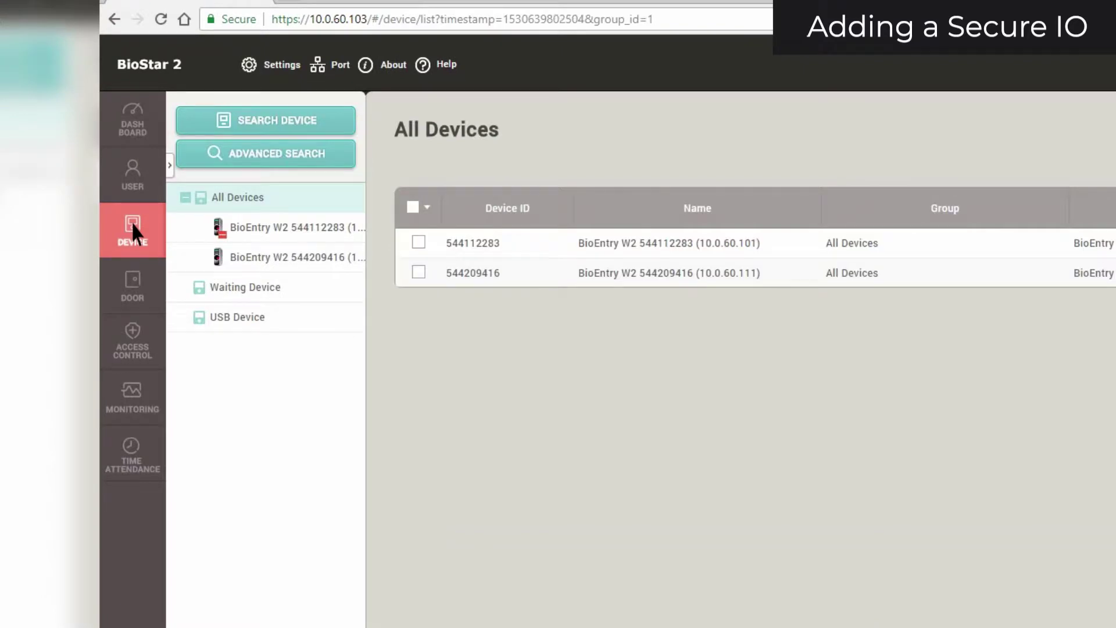
{"action": "left_click", "coordinate": [191, 253]}
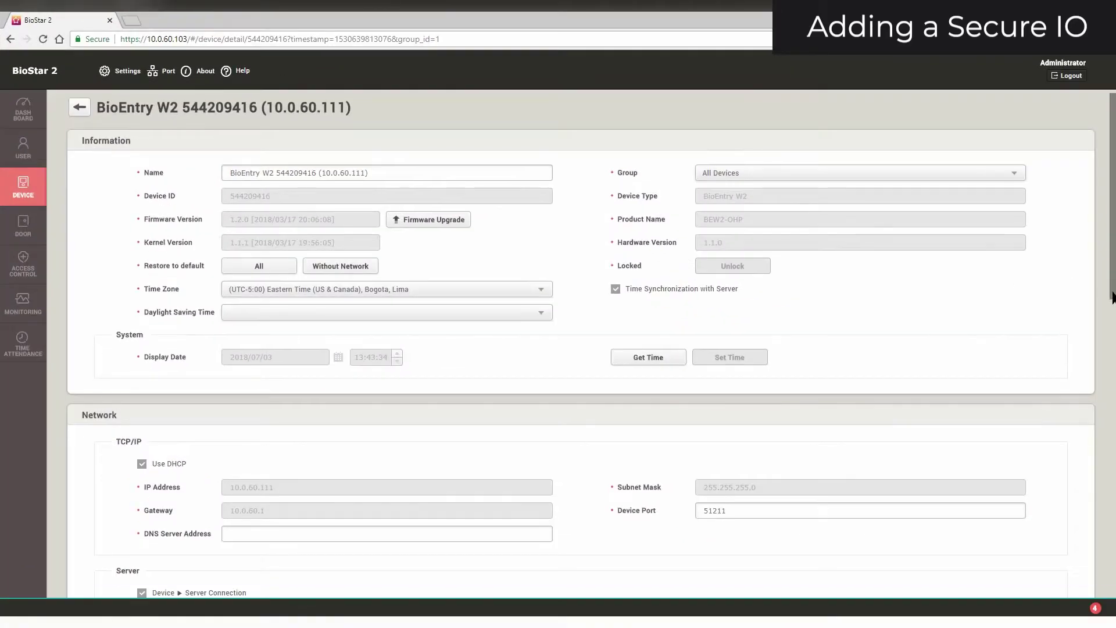
{"action": "scroll", "coordinate": [1113, 424], "scroll_direction": "down", "scroll_amount": 3}
{"action": "scroll", "coordinate": [1112, 424], "scroll_direction": "down", "scroll_amount": 2}
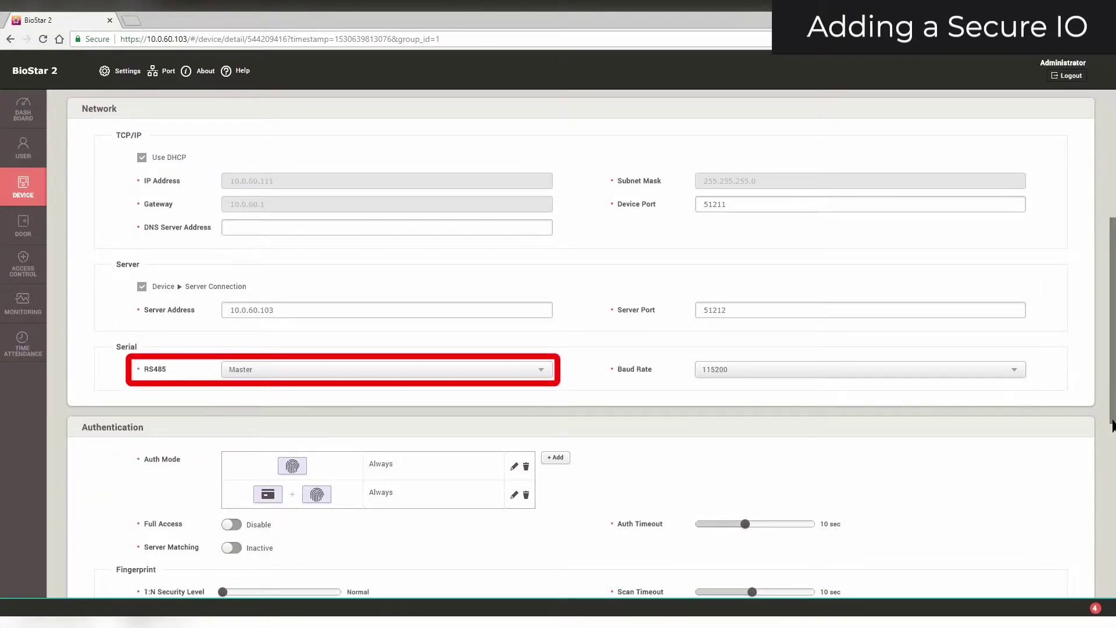
{"action": "left_click_drag", "start_coordinate": [1112, 425], "coordinate": [1113, 600]}
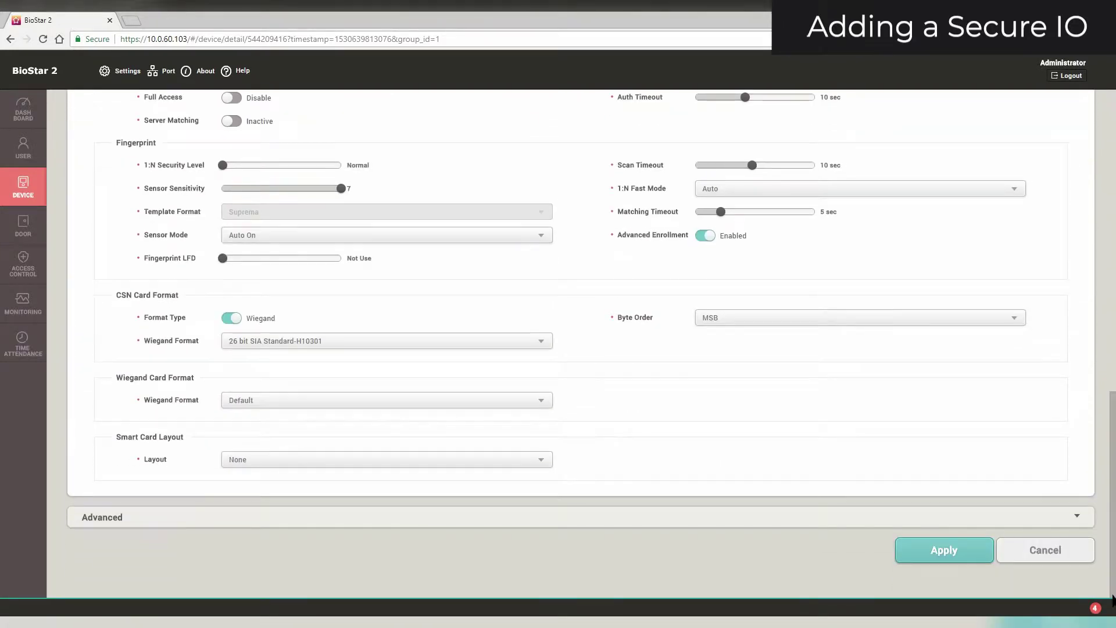
{"action": "left_click", "coordinate": [972, 555]}
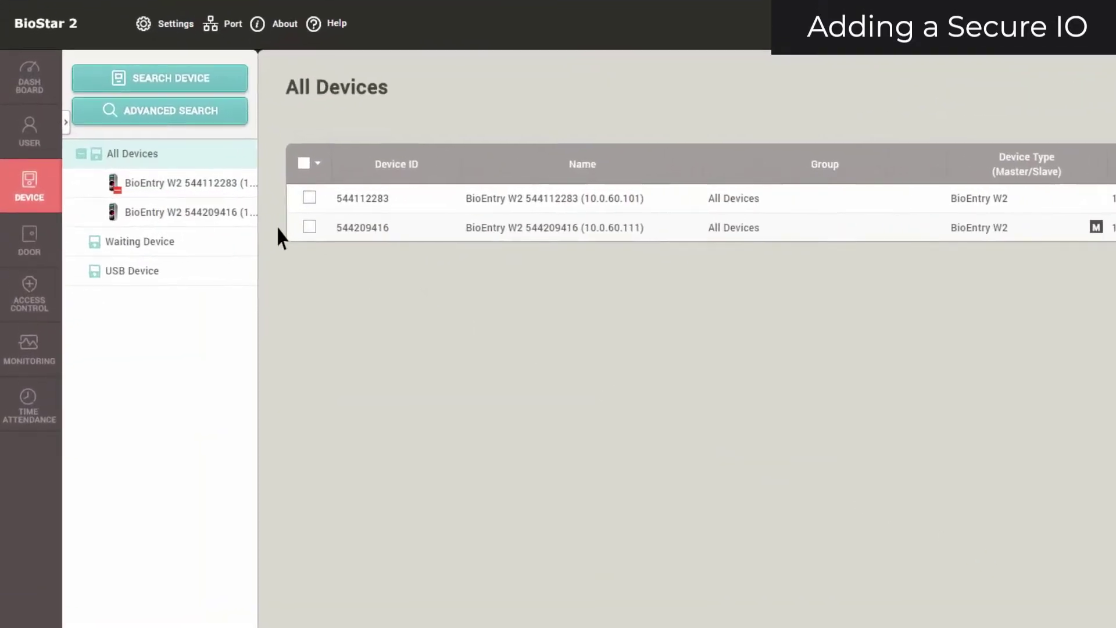
{"action": "right_click", "coordinate": [244, 211]}
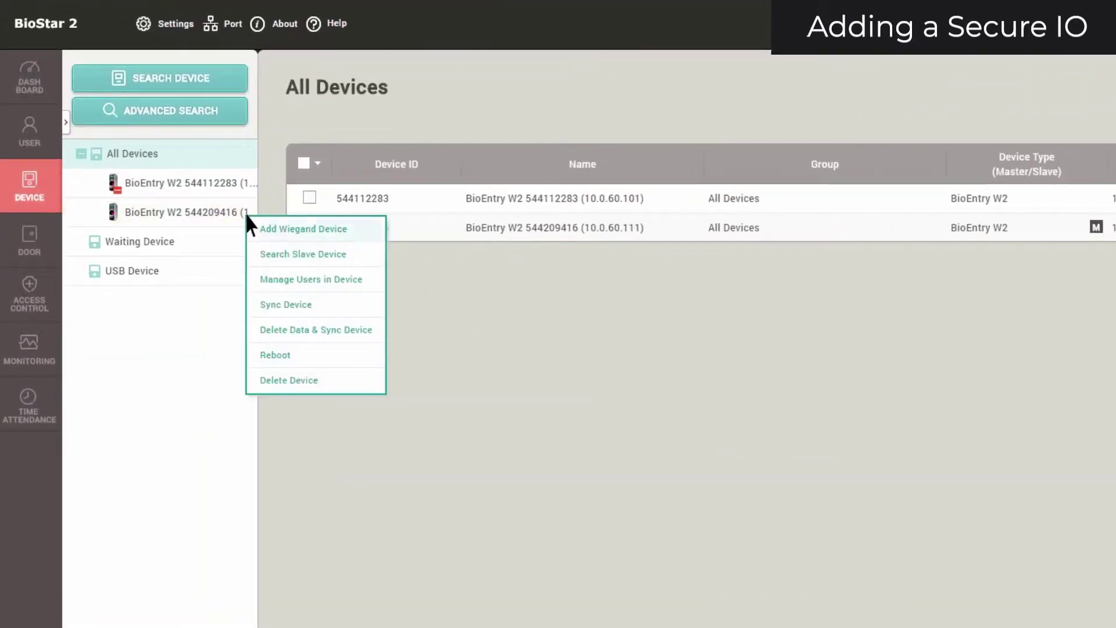
{"action": "left_click", "coordinate": [284, 252]}
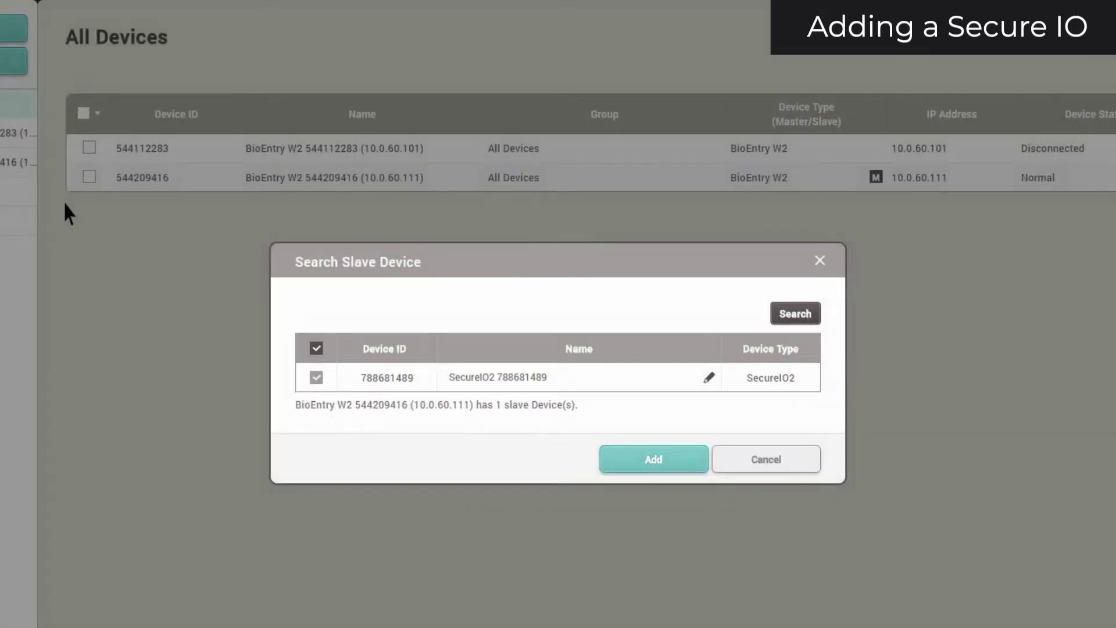
{"action": "left_click", "coordinate": [654, 458]}
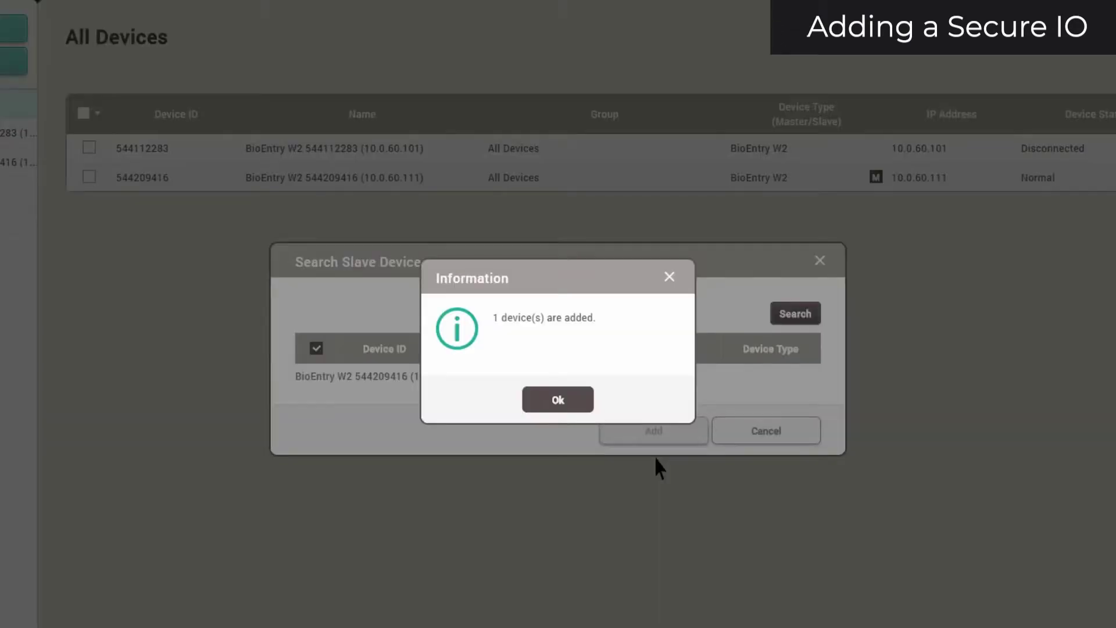
{"action": "left_click", "coordinate": [558, 400]}
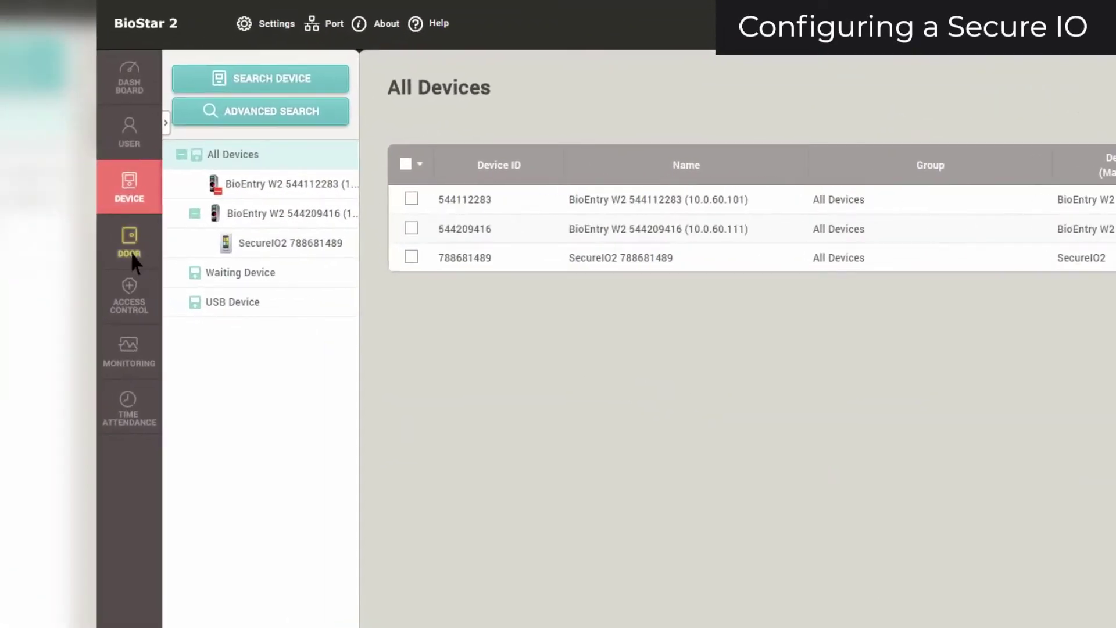
- Open Front Door and set its door relay to SecureIO2's Relay 0
{"action": "left_click", "coordinate": [23, 230]}
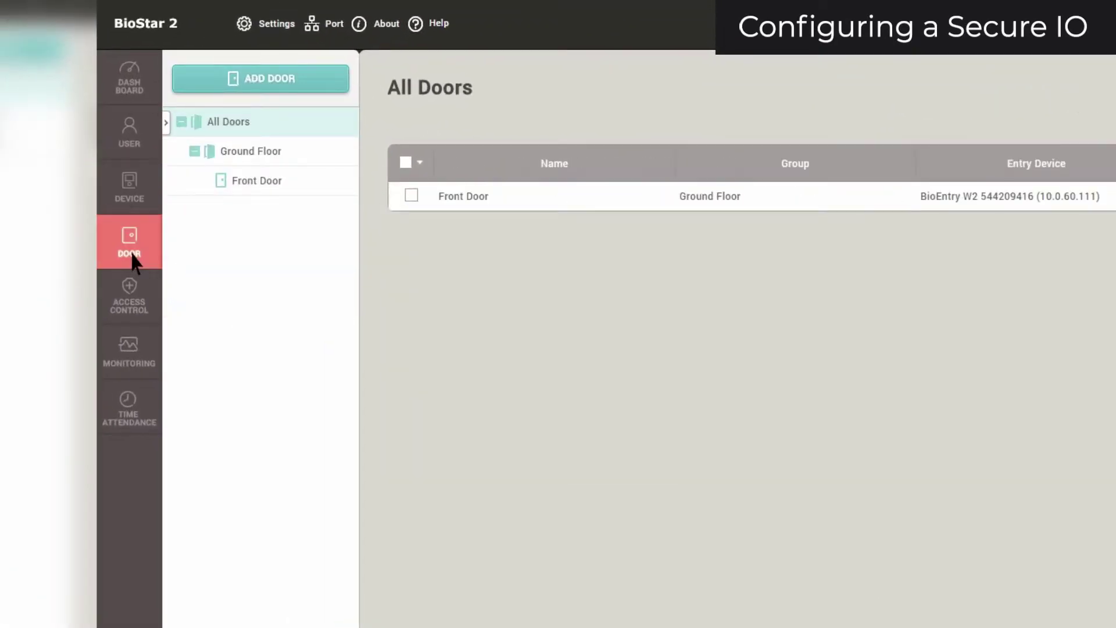
{"action": "left_click", "coordinate": [433, 195]}
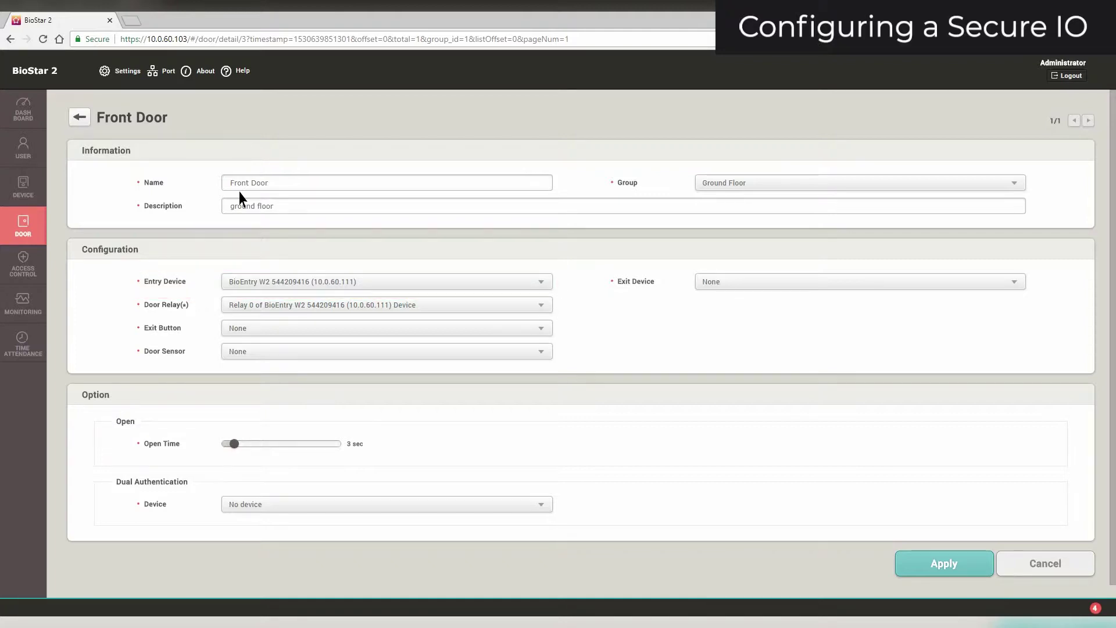
{"action": "left_click", "coordinate": [260, 307]}
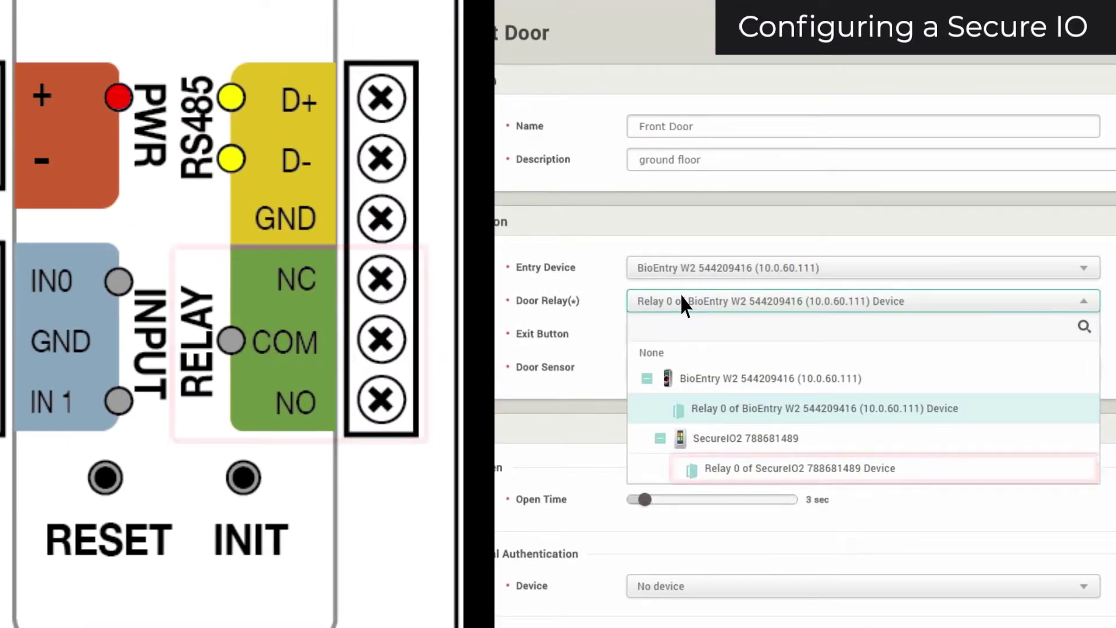
{"action": "left_click", "coordinate": [680, 451]}
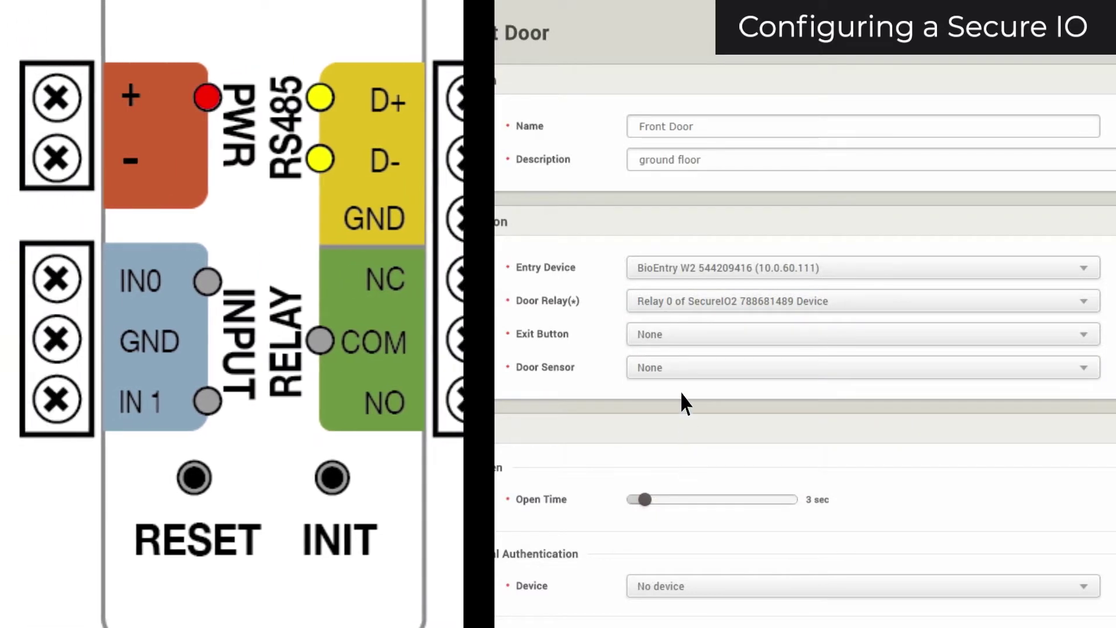
- Set Front Door's sensor to SecureIO2's Input Port 0 and save the door
{"action": "left_click", "coordinate": [680, 367]}
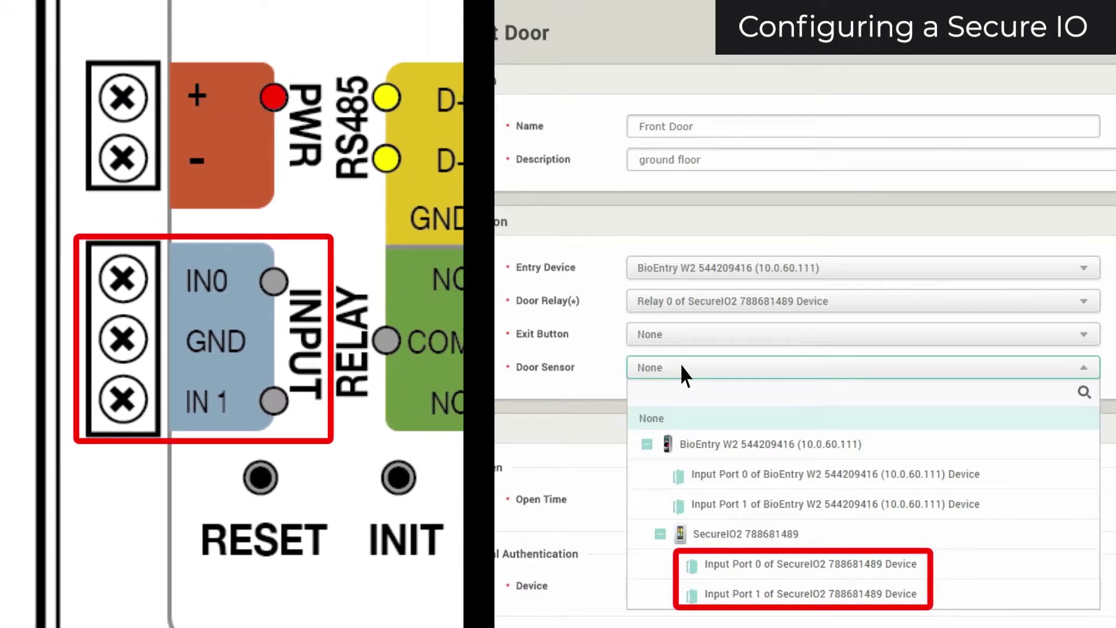
{"action": "left_click", "coordinate": [682, 563]}
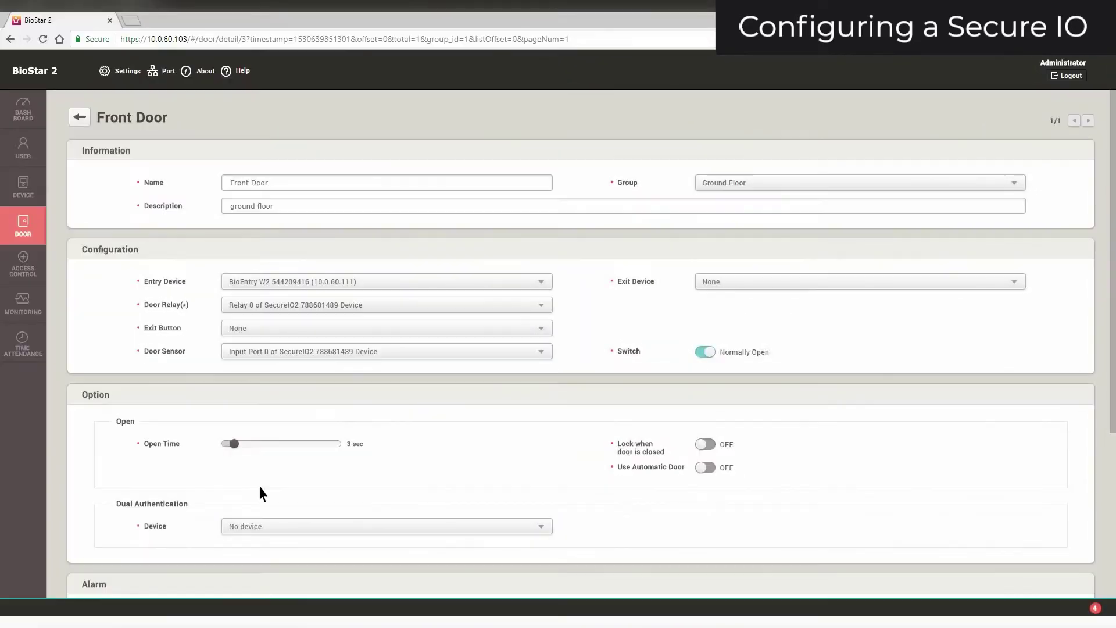
{"action": "scroll", "coordinate": [1100, 435], "scroll_direction": "down", "scroll_amount": 3}
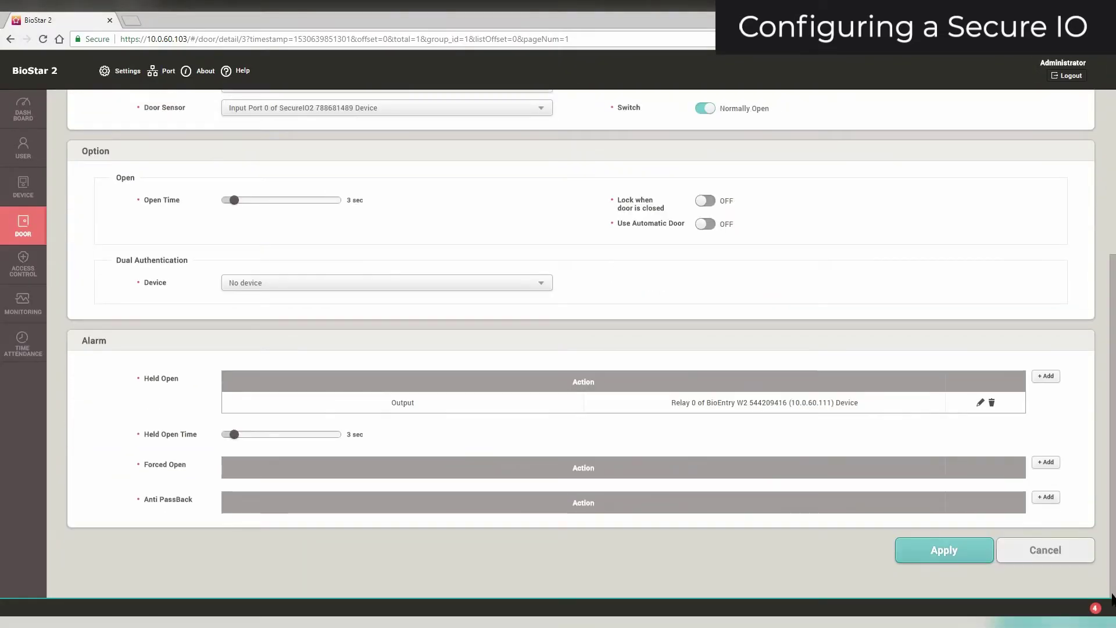
{"action": "left_click", "coordinate": [922, 559]}
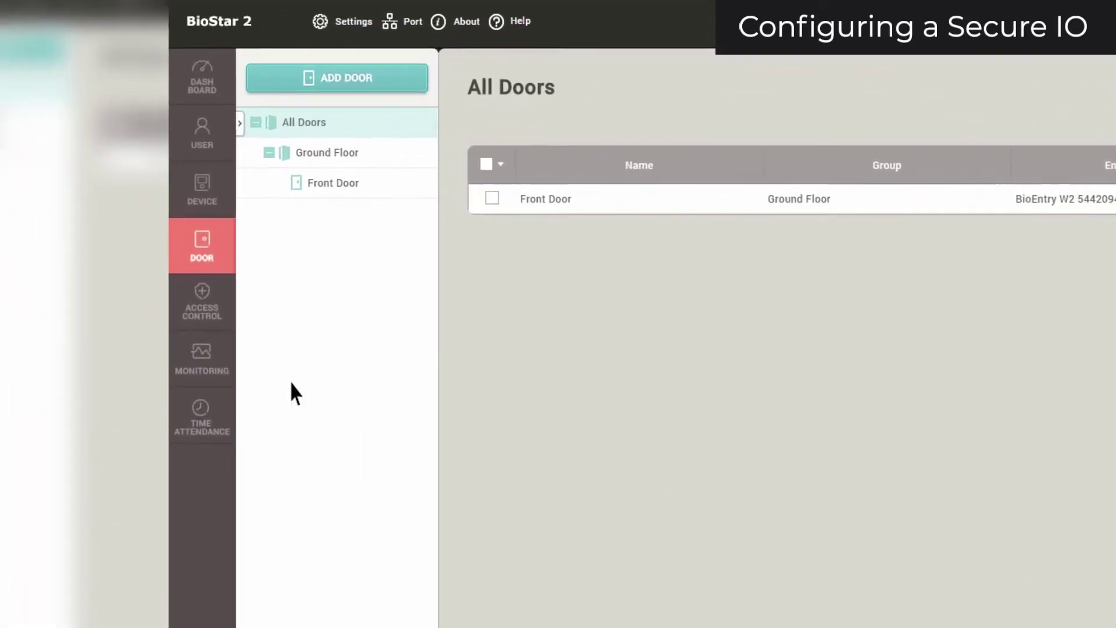
- Select Front Door in Monitoring's Door Status and manually unlock it
{"action": "left_click", "coordinate": [26, 303]}
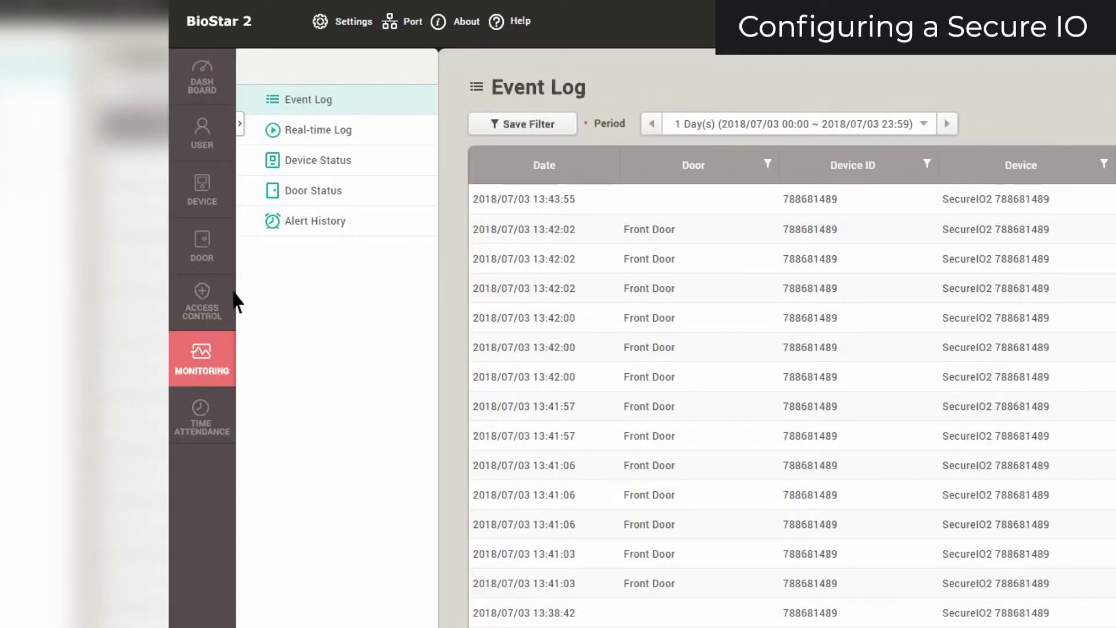
{"action": "left_click", "coordinate": [261, 193]}
{"action": "left_click", "coordinate": [492, 199]}
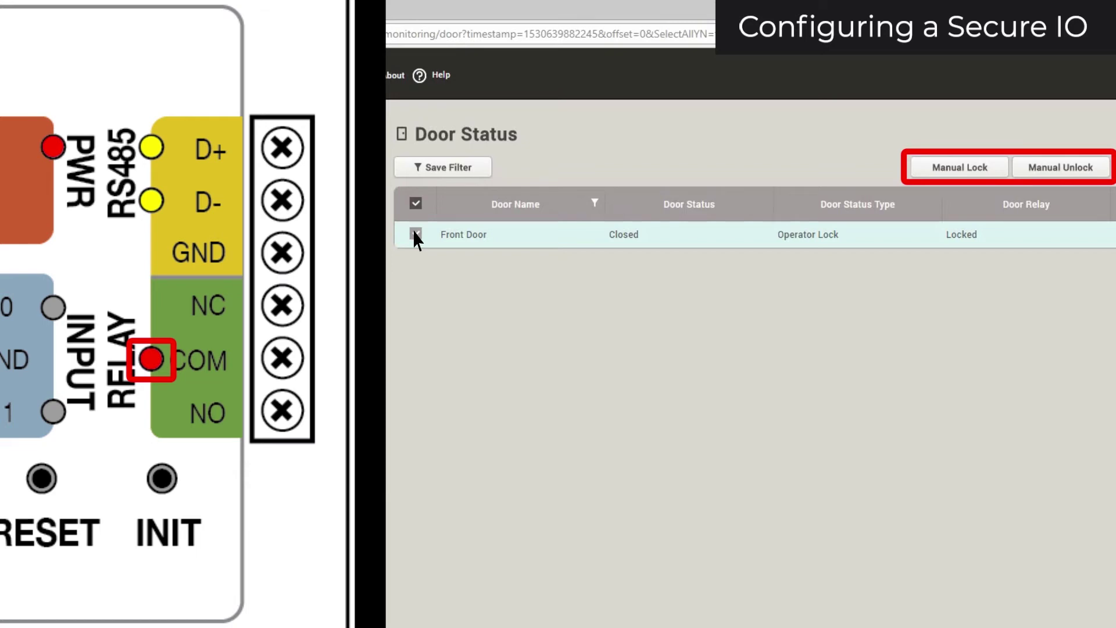
{"action": "left_click", "coordinate": [1058, 168]}
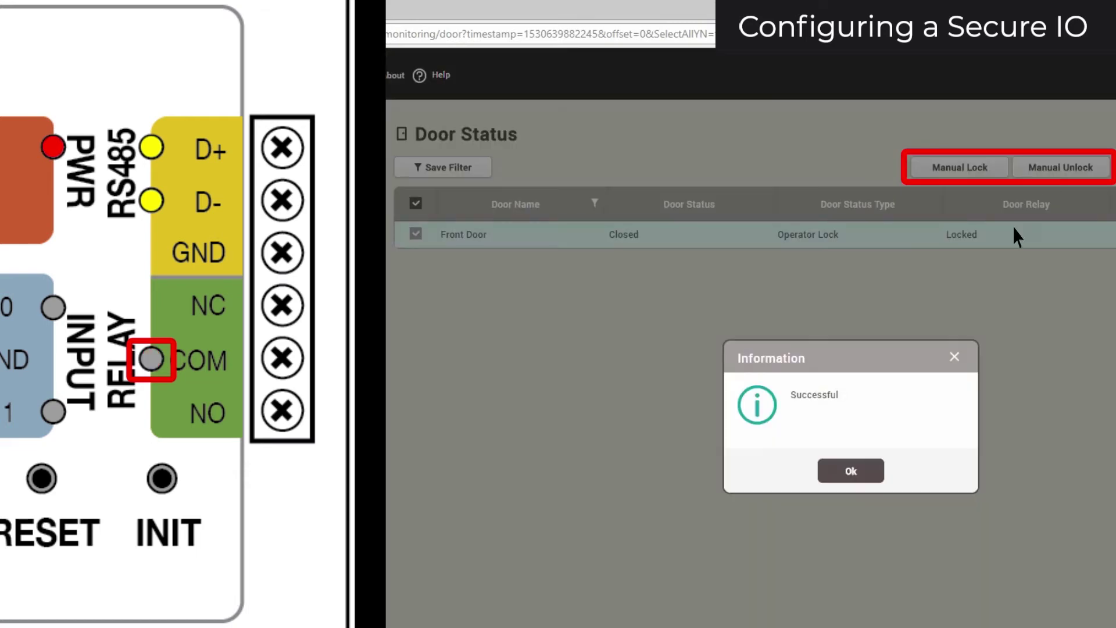
{"action": "left_click", "coordinate": [850, 472]}
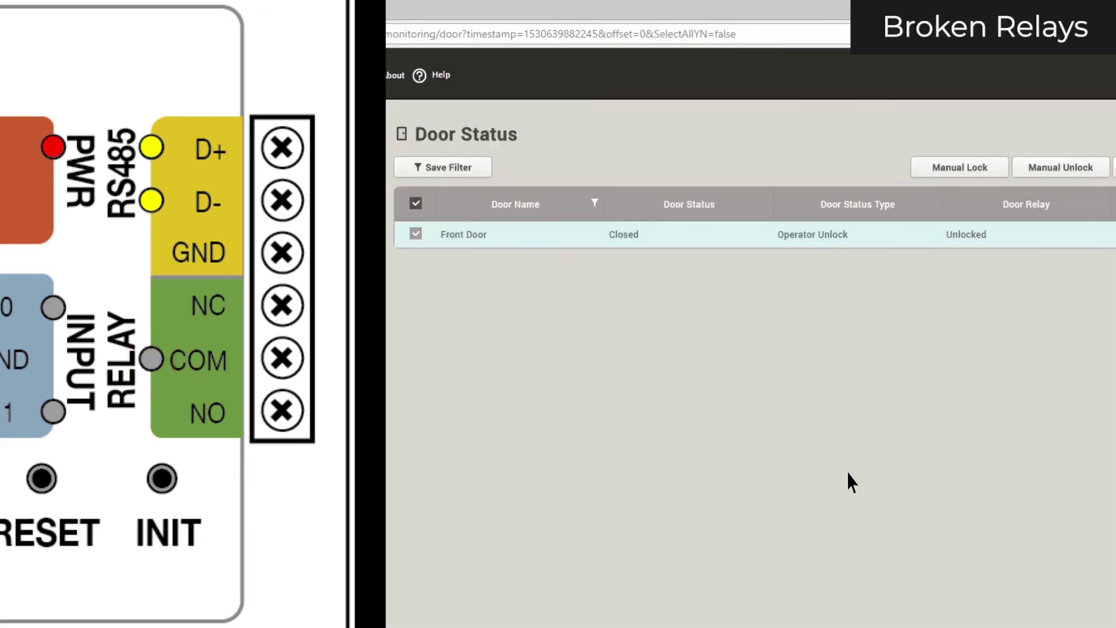